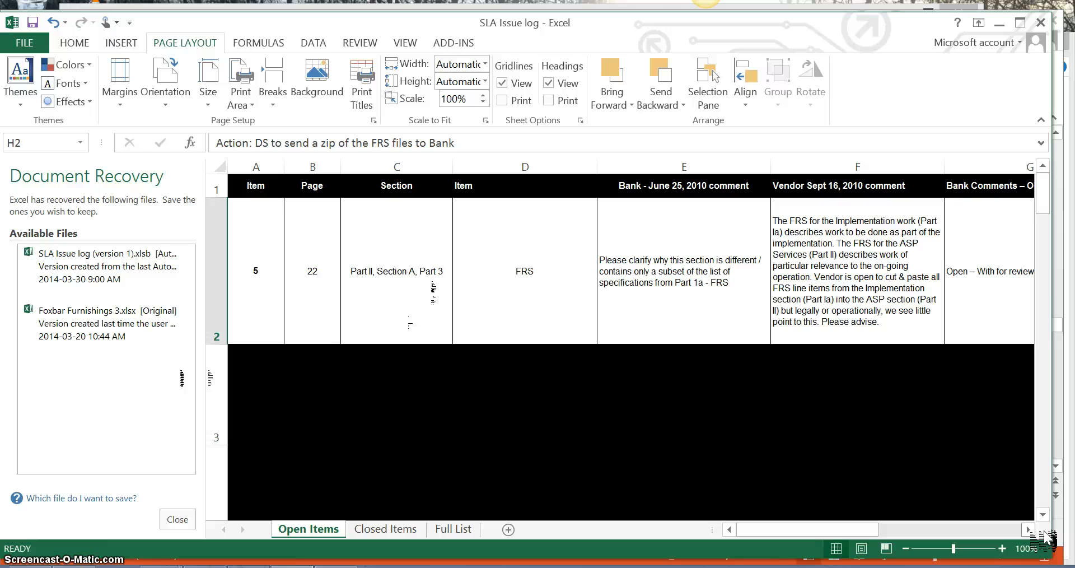
Step: Examine the open item's page, section, bank and vendor comments and action plan across the SLA issue log
left_click(319, 317)
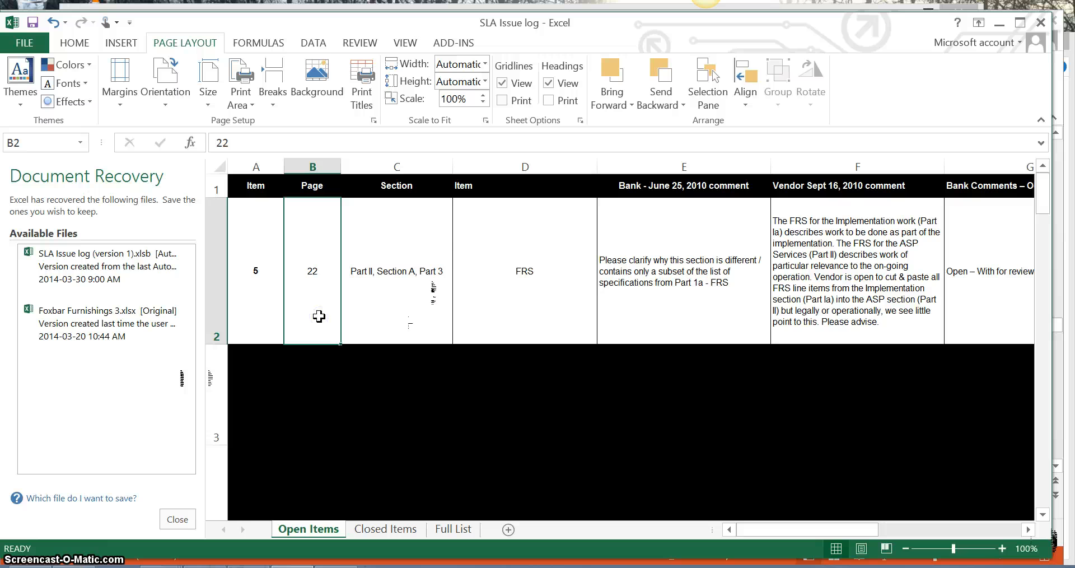
left_click(410, 314)
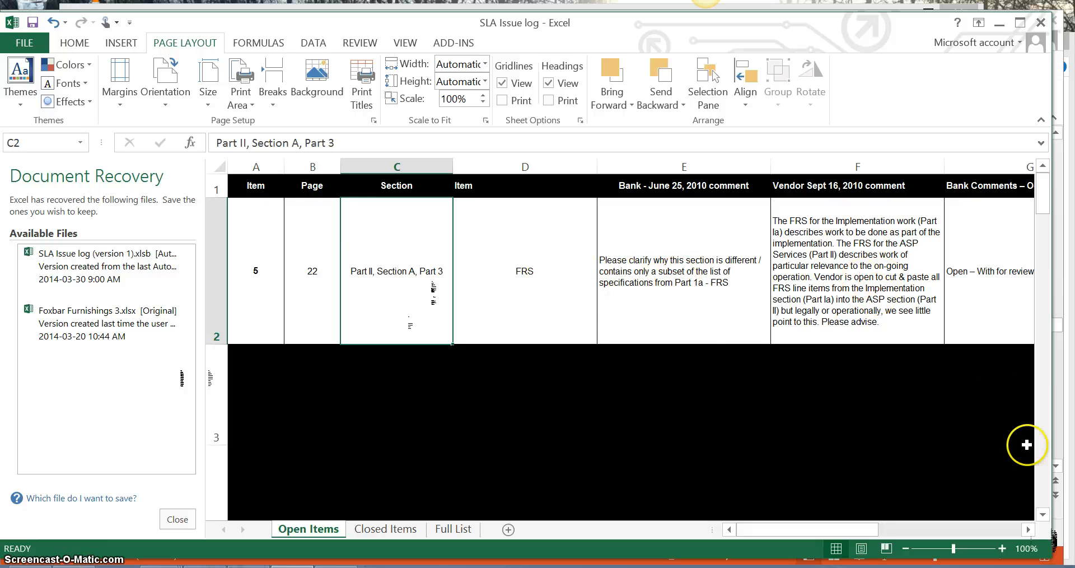
left_click(1028, 530)
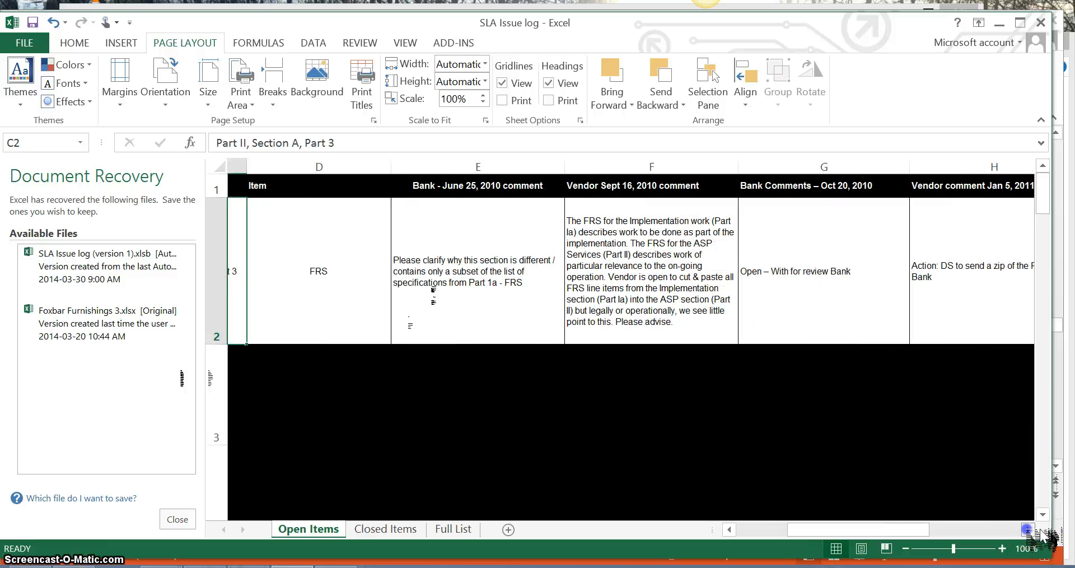
left_click(1028, 529)
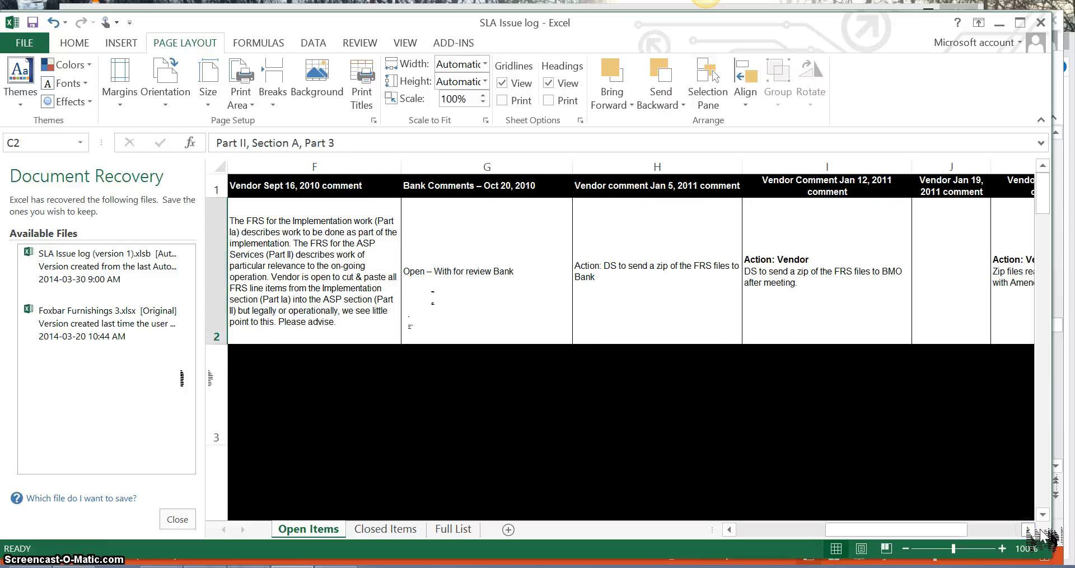
left_click(1029, 529)
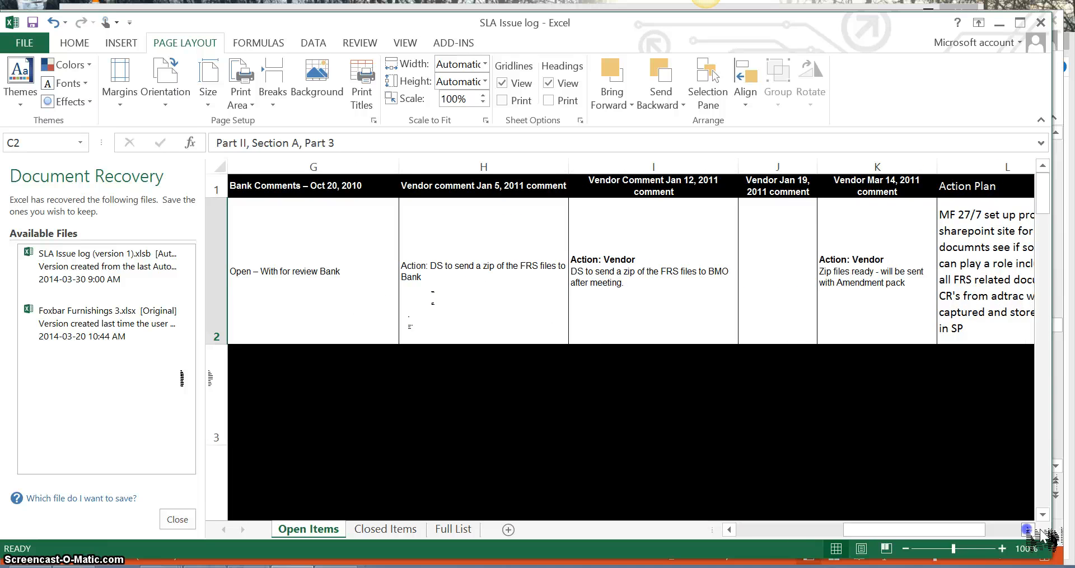
left_click(1028, 529)
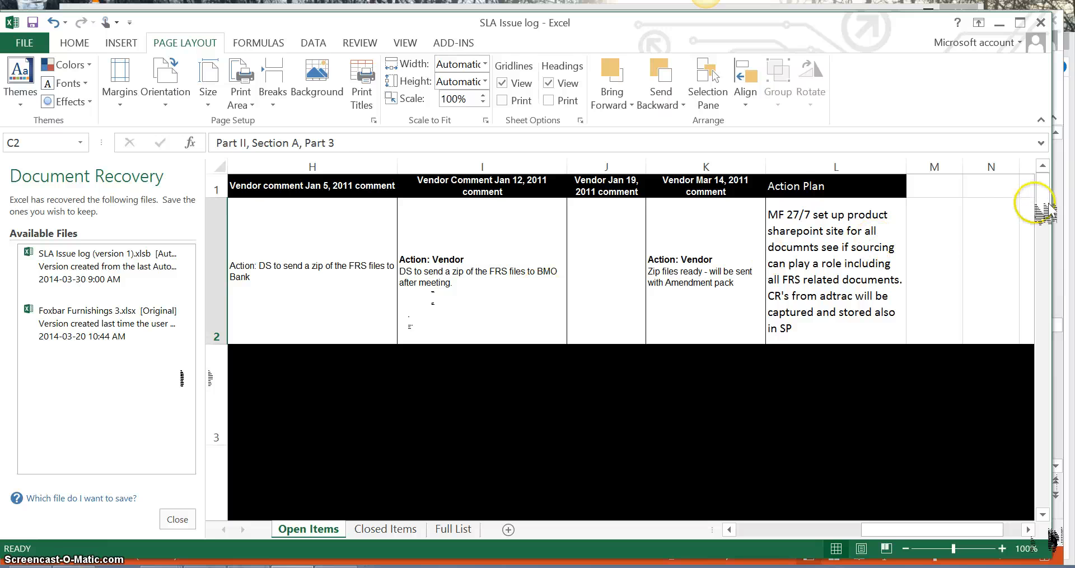
mouse_move(1040, 208)
left_mouse_down()
mouse_move(1043, 491)
mouse_move(1043, 193)
left_mouse_up()
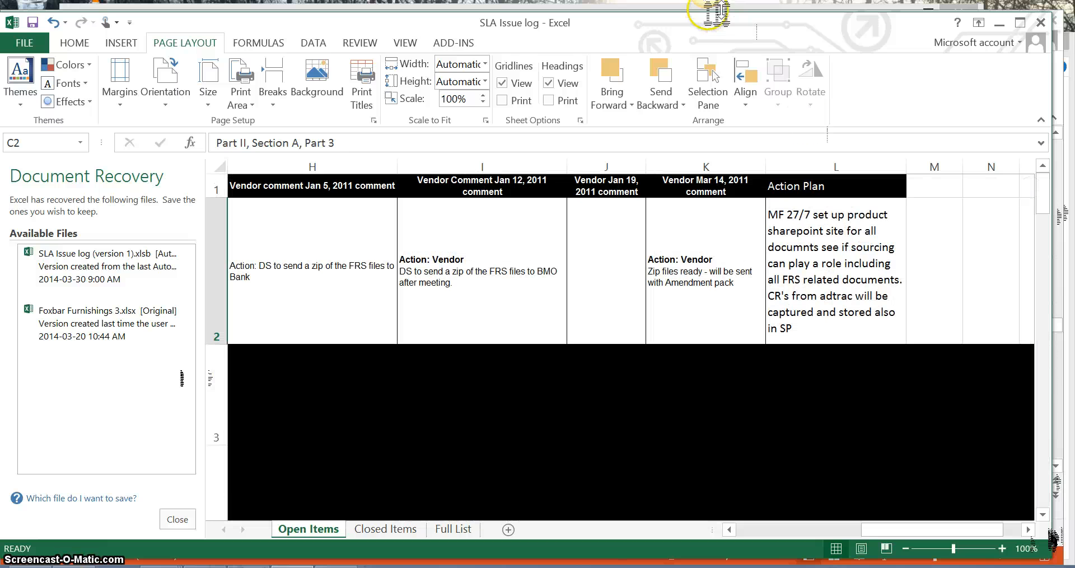
left_click_drag(719, 26, 731, 26)
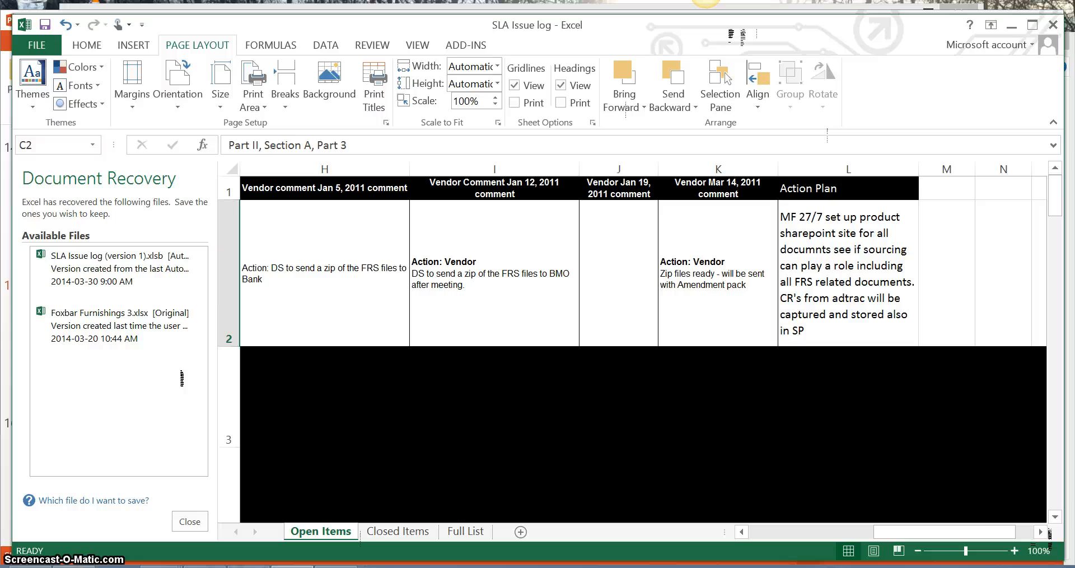
Step: Switch to the browser showing the Template IT Project dashboard in JIRA and reposition its window
left_click(250, 567)
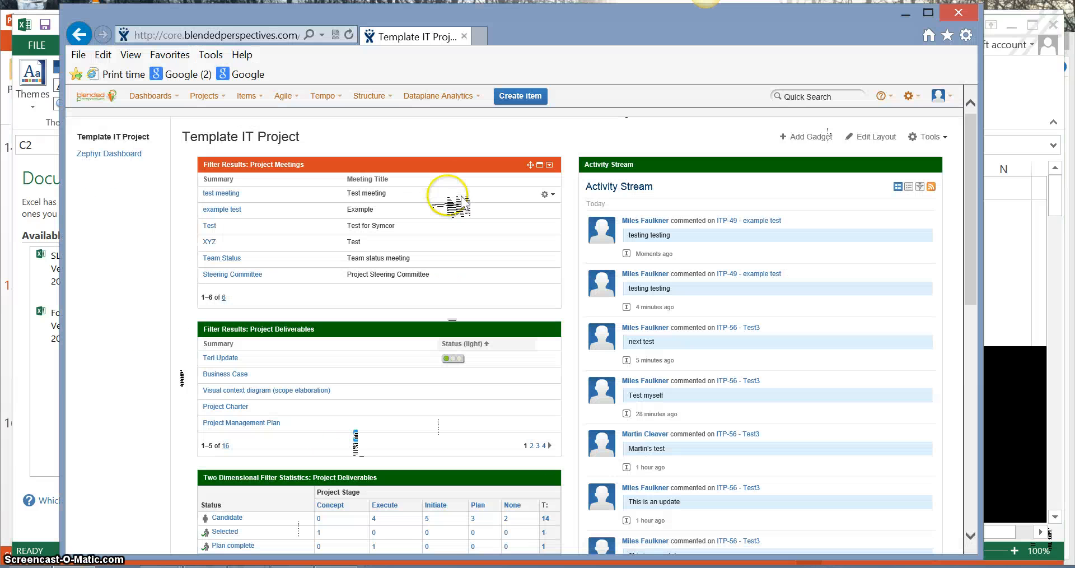
left_click_drag(597, 34, 579, 33)
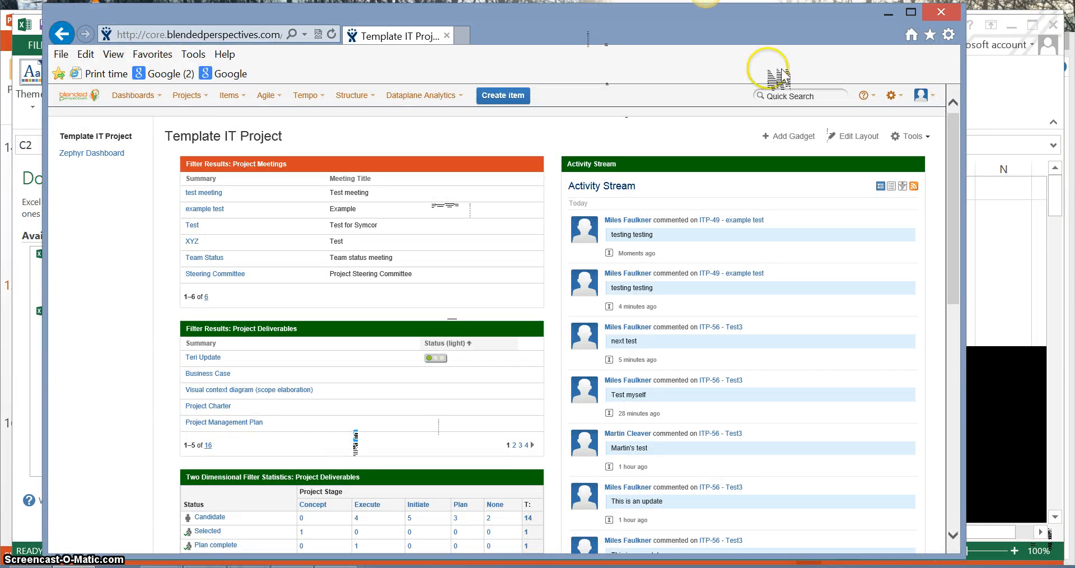
mouse_move(859, 24)
left_mouse_down()
mouse_move(845, 24)
mouse_move(869, 26)
left_mouse_up()
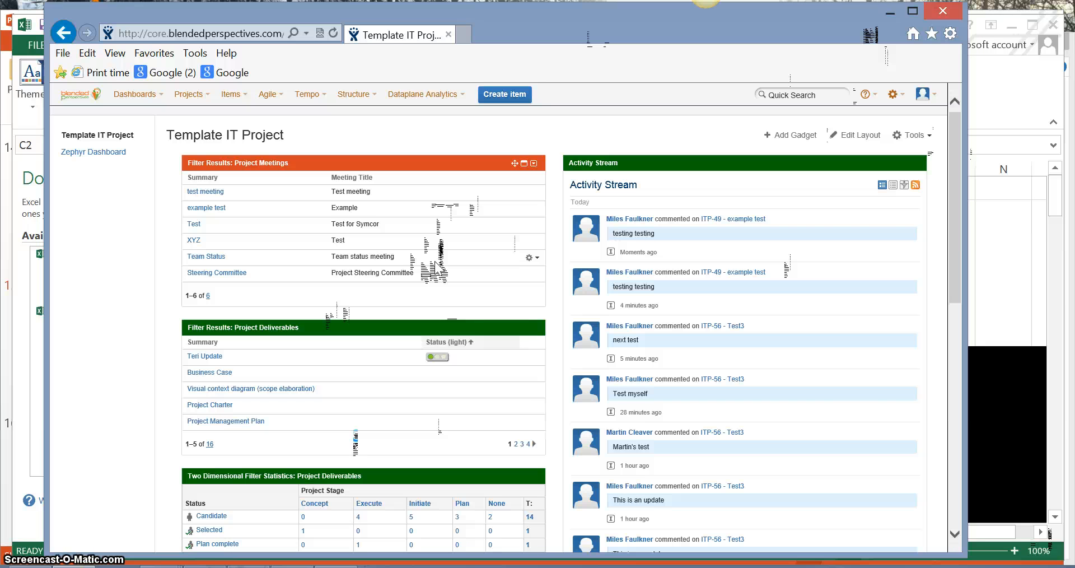
left_click(380, 163)
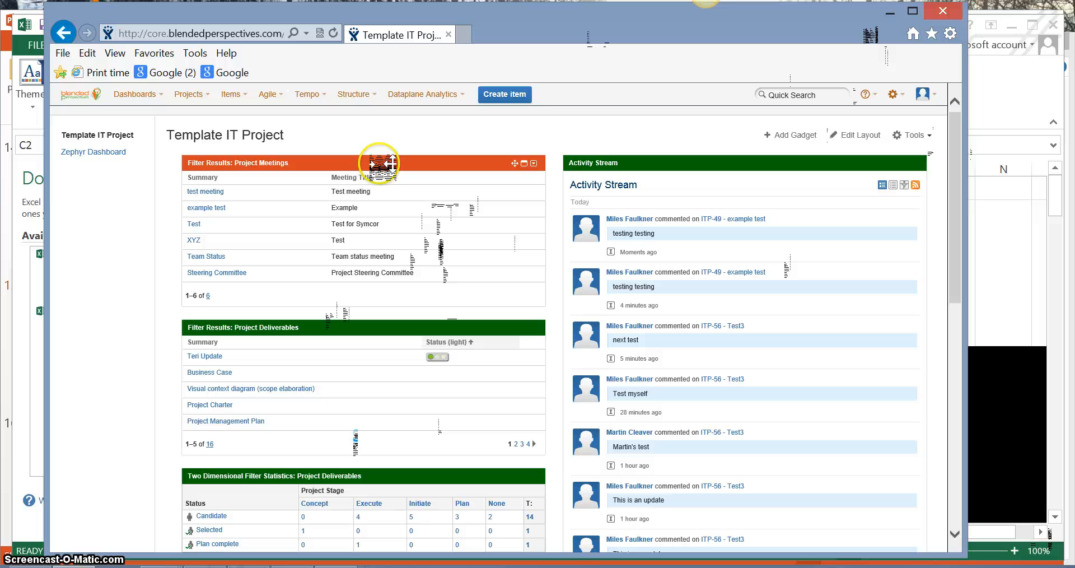
Step: Start a new item in IT Template Project with the item type Issue
left_click(523, 94)
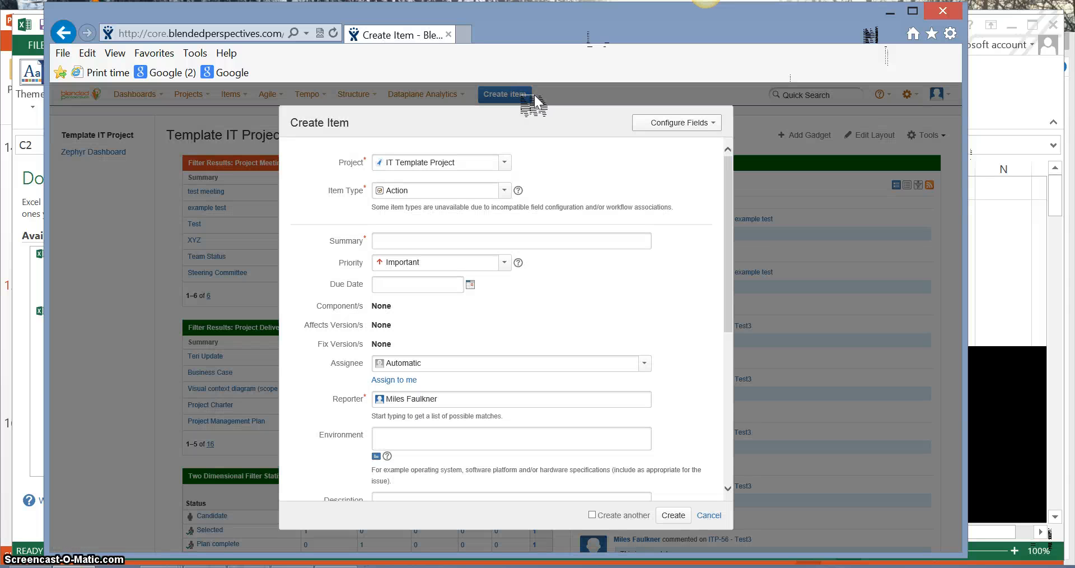
left_click(536, 124)
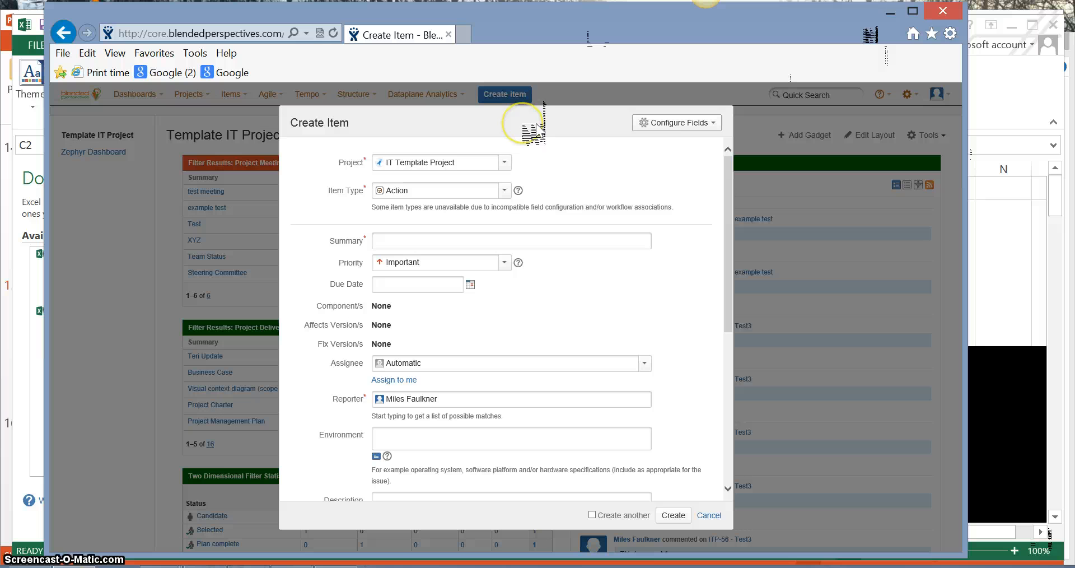
left_click(506, 190)
left_click_drag(507, 245, 507, 256)
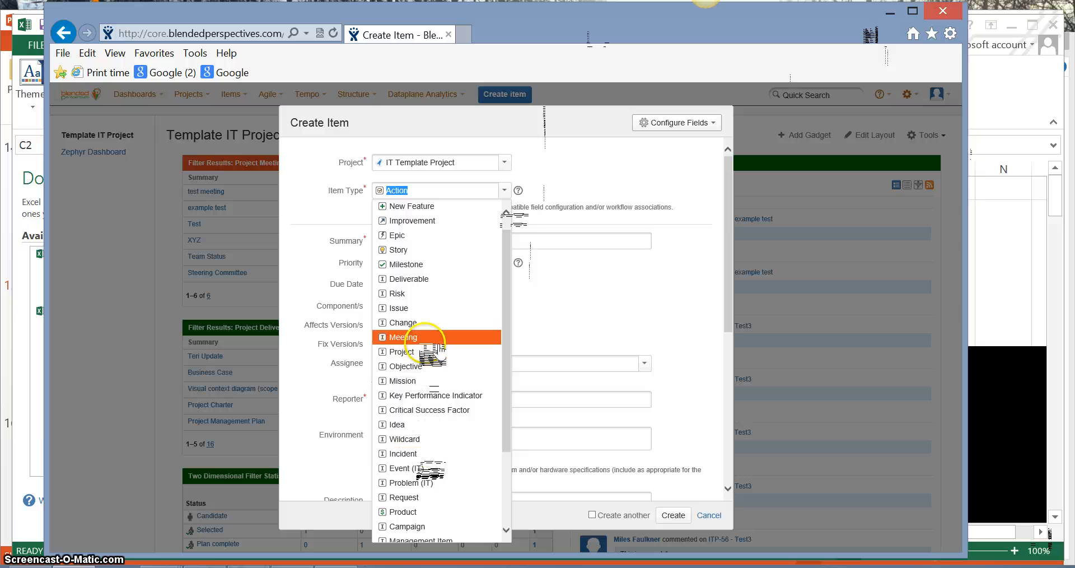
left_click(432, 308)
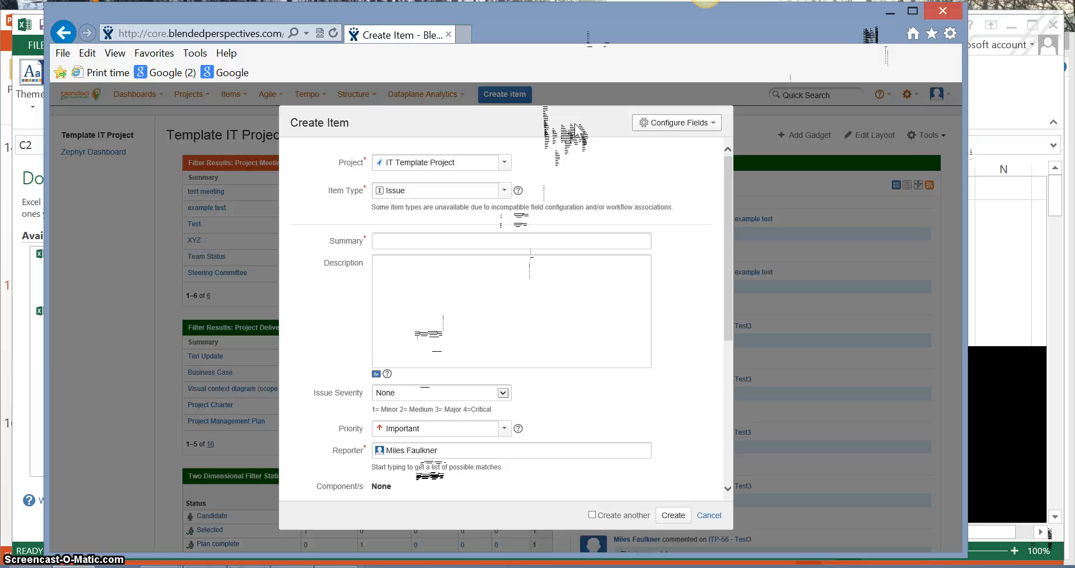
Step: Set the new issue's severity to 2 and enter the summary "Problem with the business objective"
left_click(513, 239)
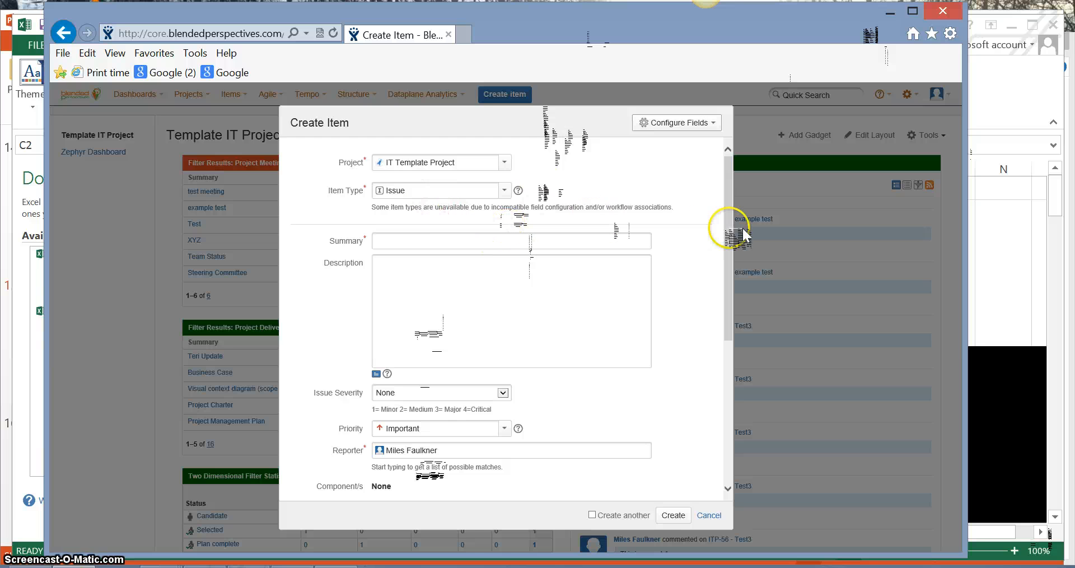
left_click_drag(730, 230, 747, 255)
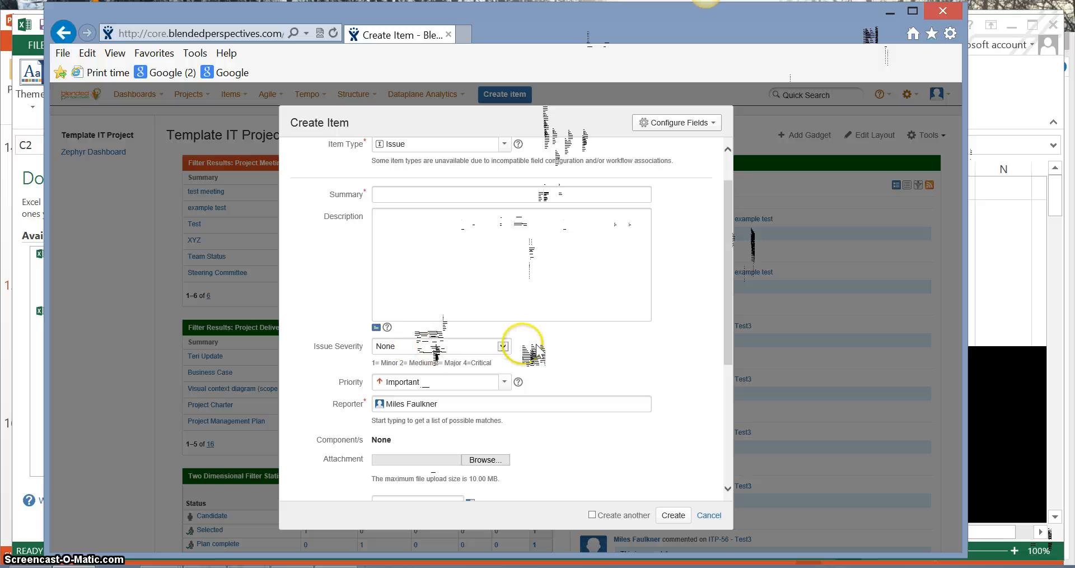
left_click(498, 347)
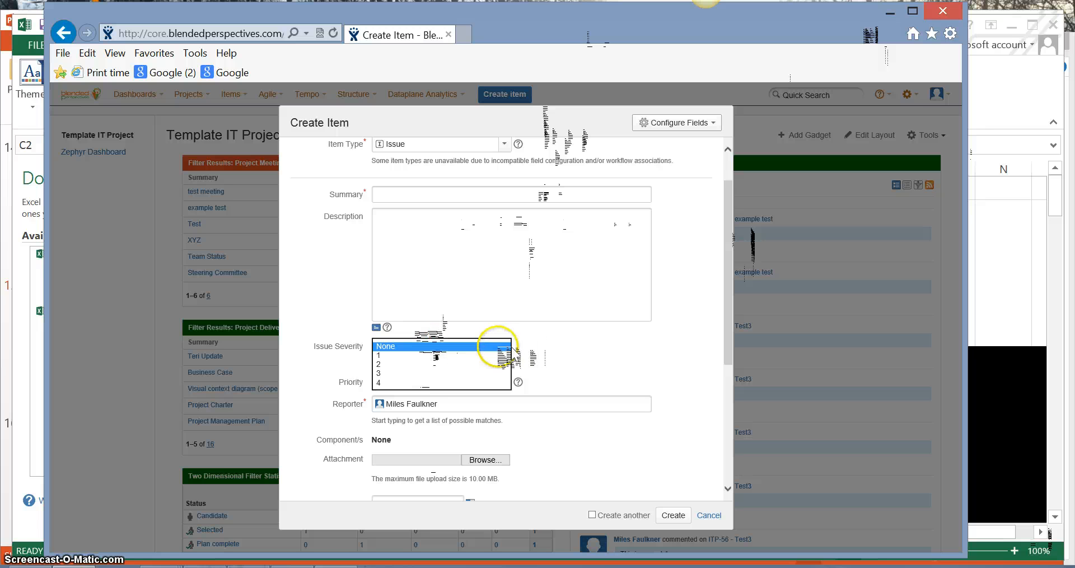
left_click(470, 365)
left_click(417, 195)
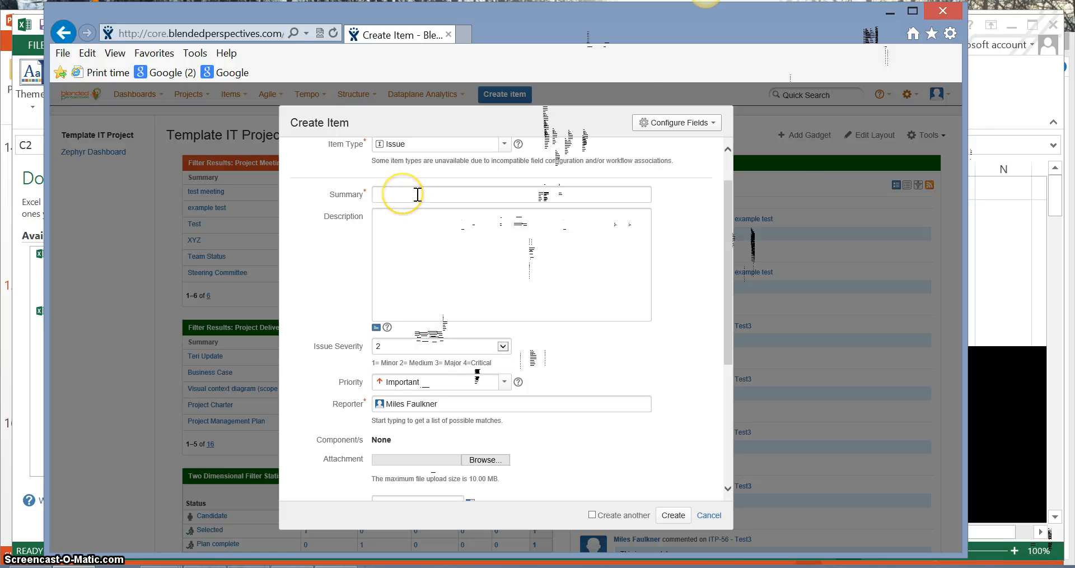
type("Problem with the")
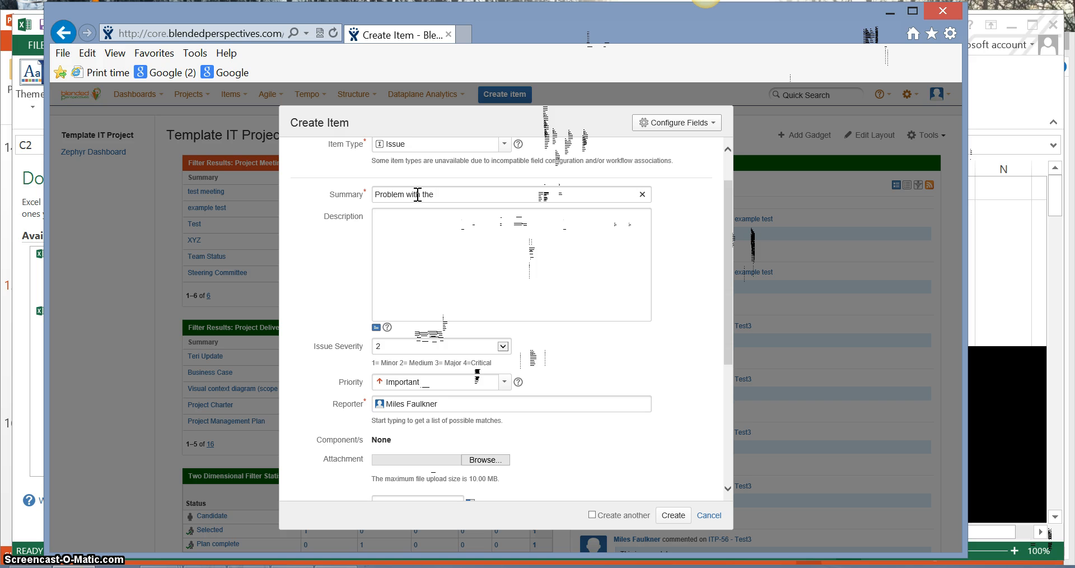
type(" business objectuive")
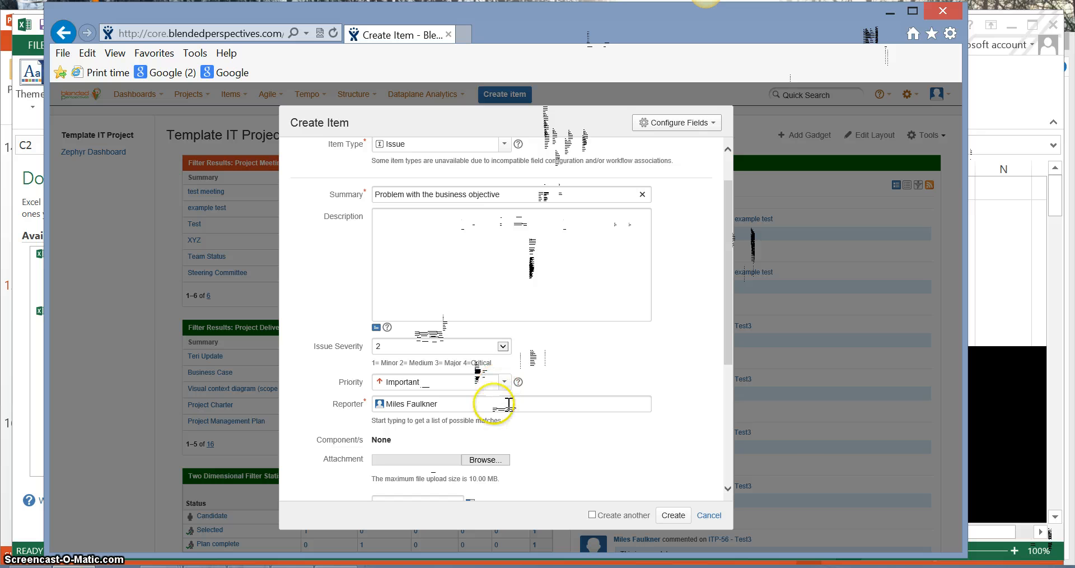
Step: Check the remaining issue fields, leave the assignee on Automatic, and create the issue
left_click_drag(745, 358, 722, 427)
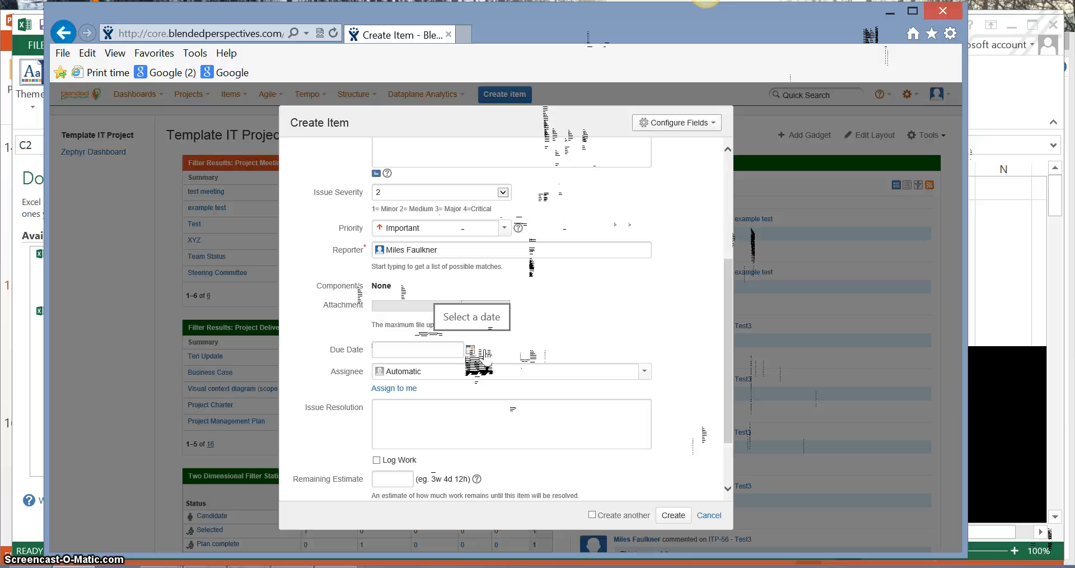
left_click(644, 371)
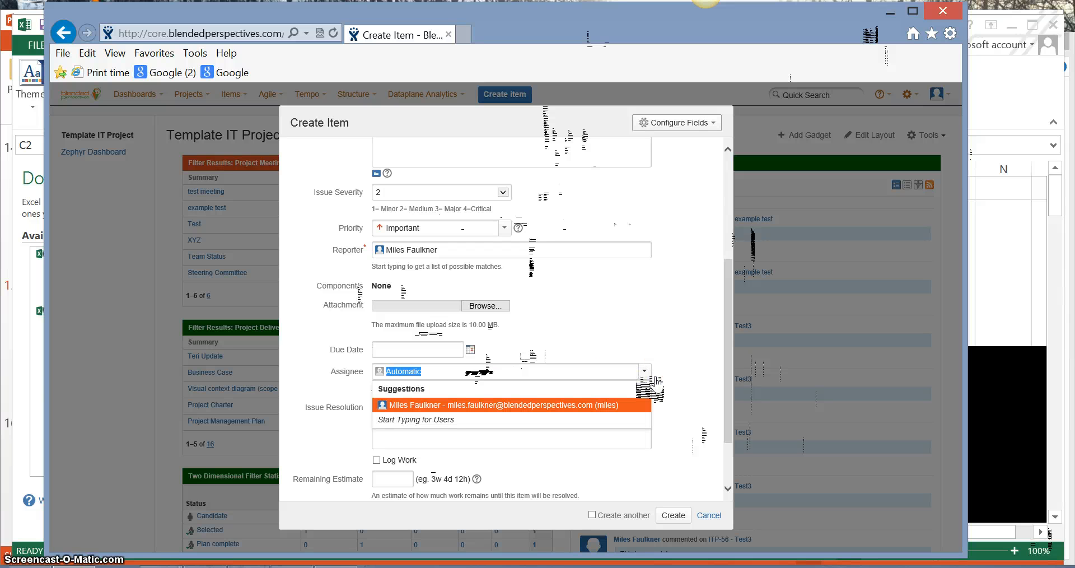
left_click(654, 384)
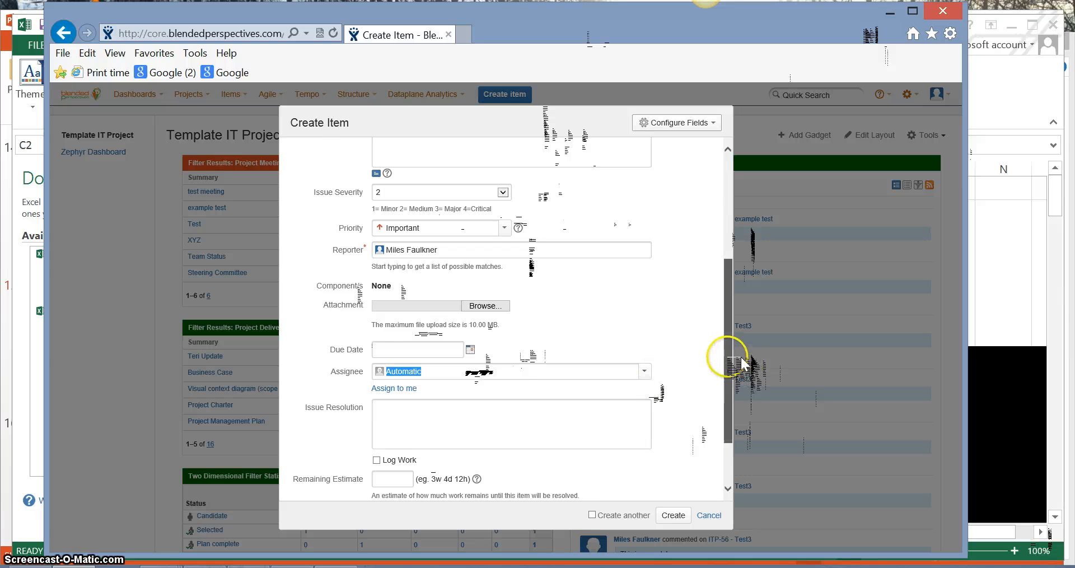
left_click_drag(732, 359, 724, 408)
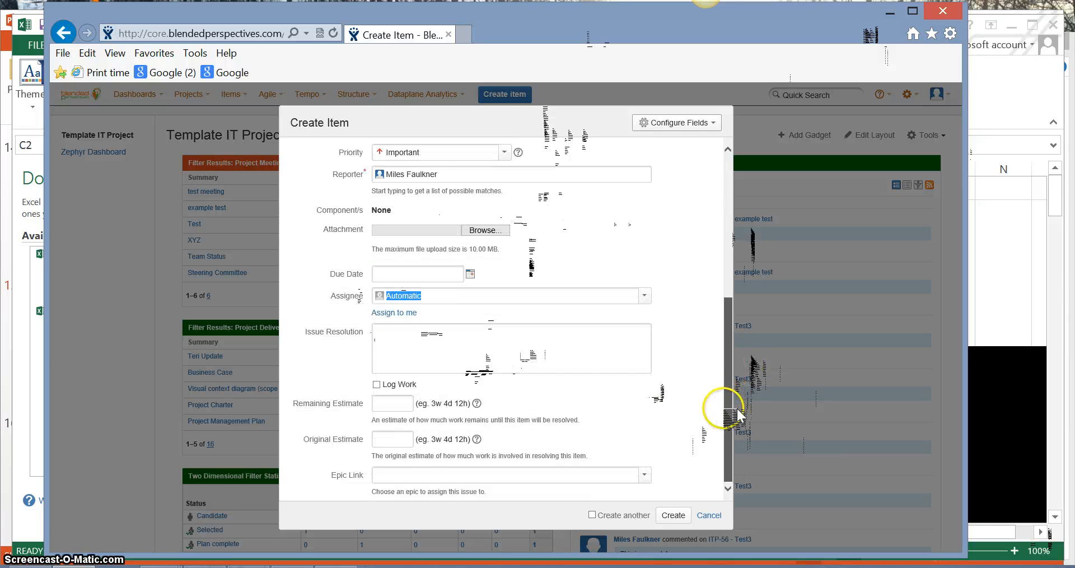
left_click(429, 339)
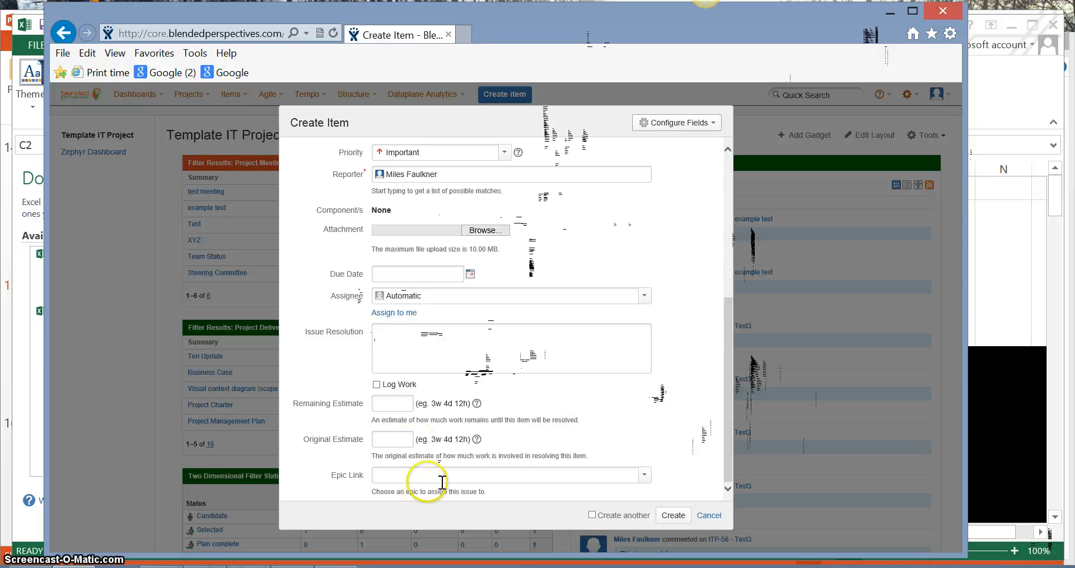
left_click(674, 515)
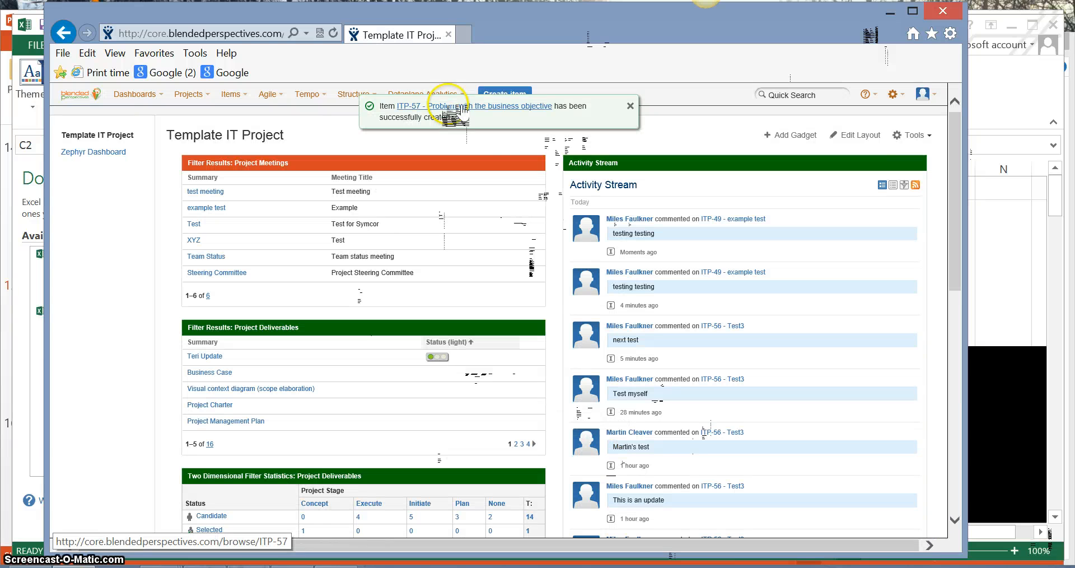
Step: Open the newly created issue and examine the stages in its workflow diagram, closing the diagram when done
left_click(462, 107)
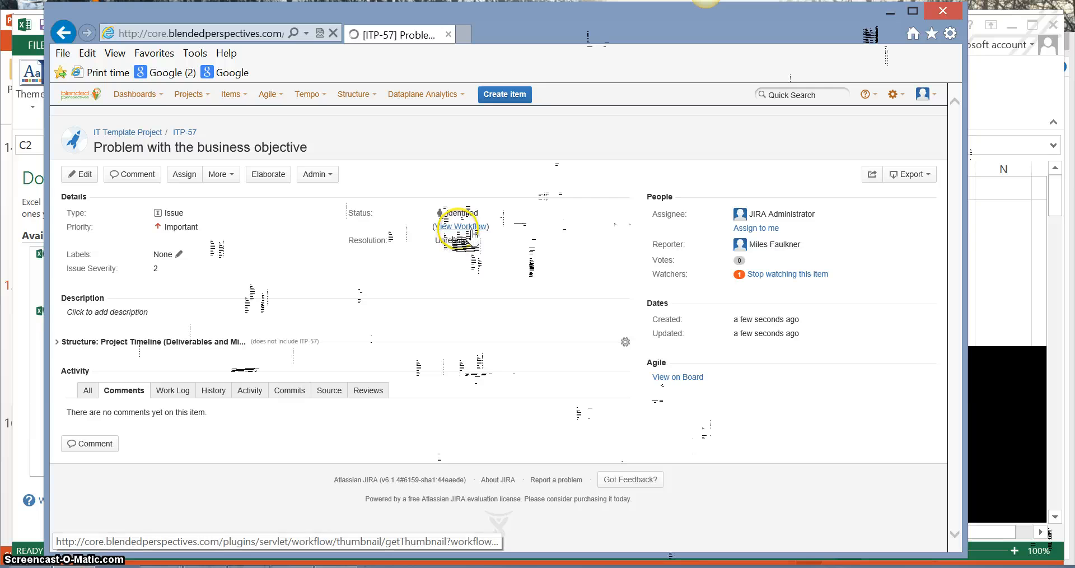
left_click(473, 227)
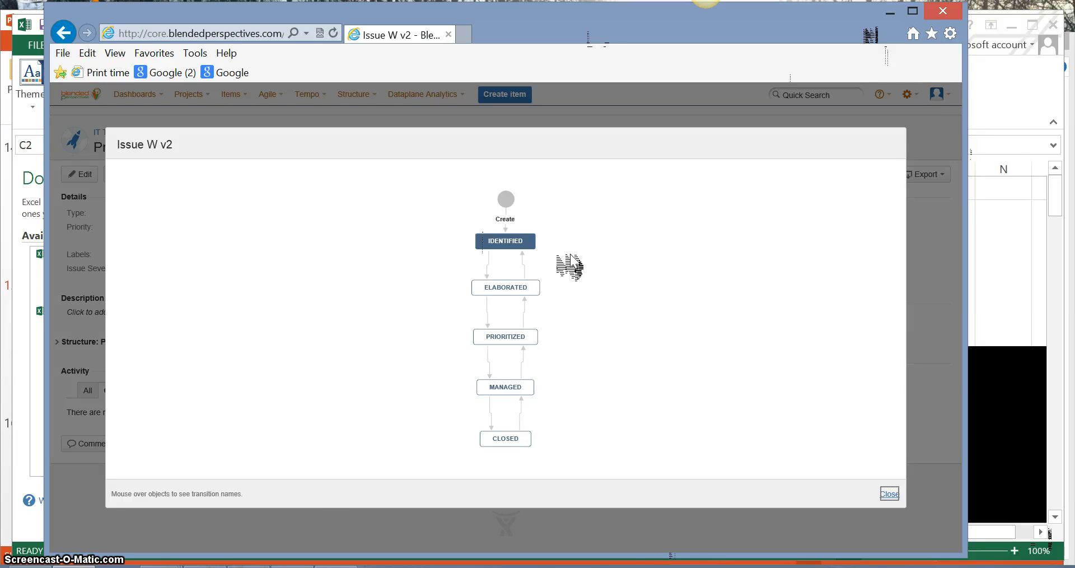
left_click(559, 248)
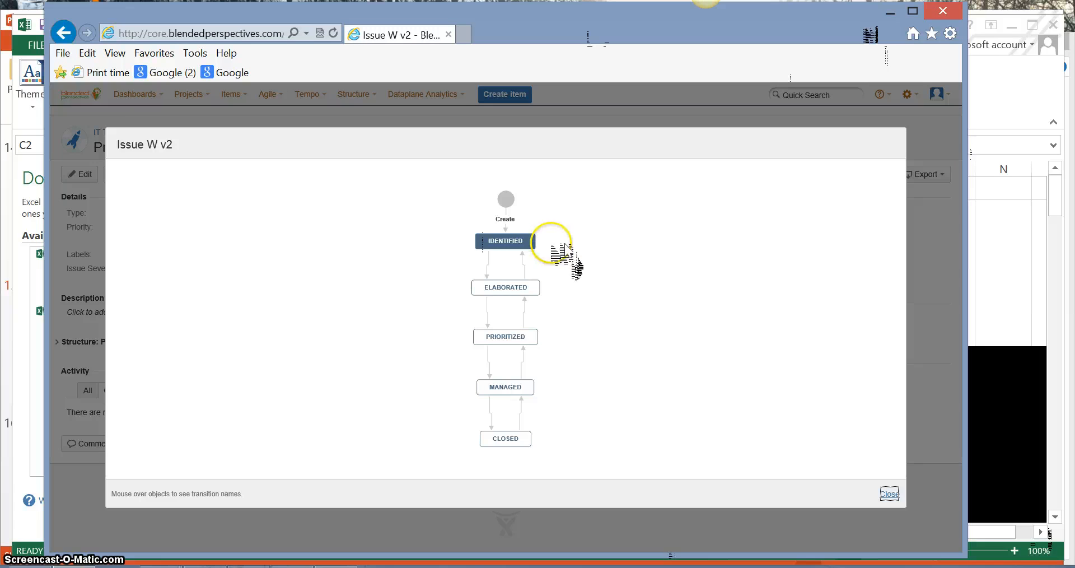
left_click(546, 299)
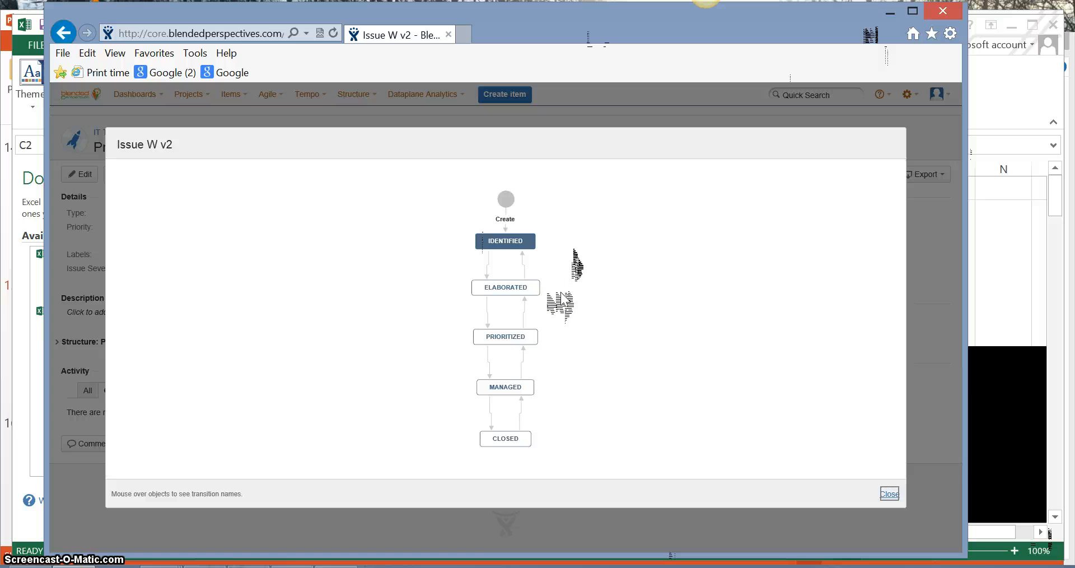
left_click(557, 338)
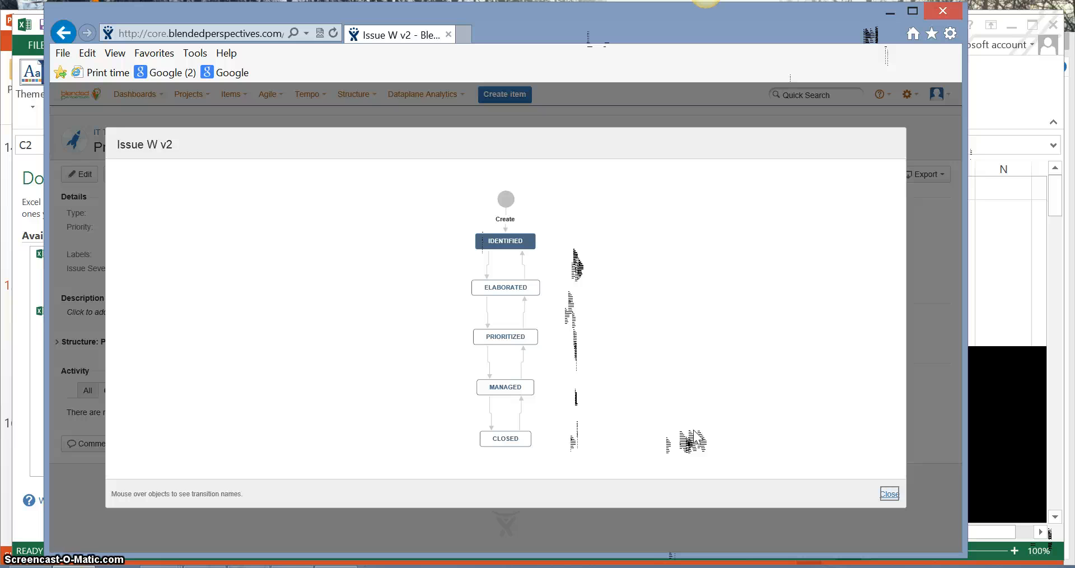
left_click(890, 494)
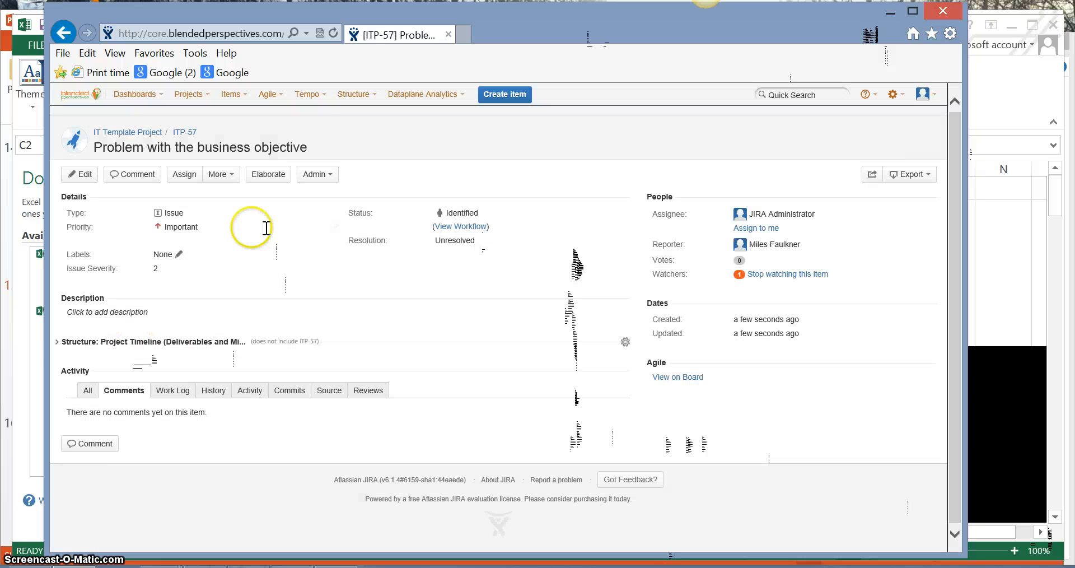
Step: Create a sub-task under the business objective issue with the summary "The next action step"
left_click(235, 176)
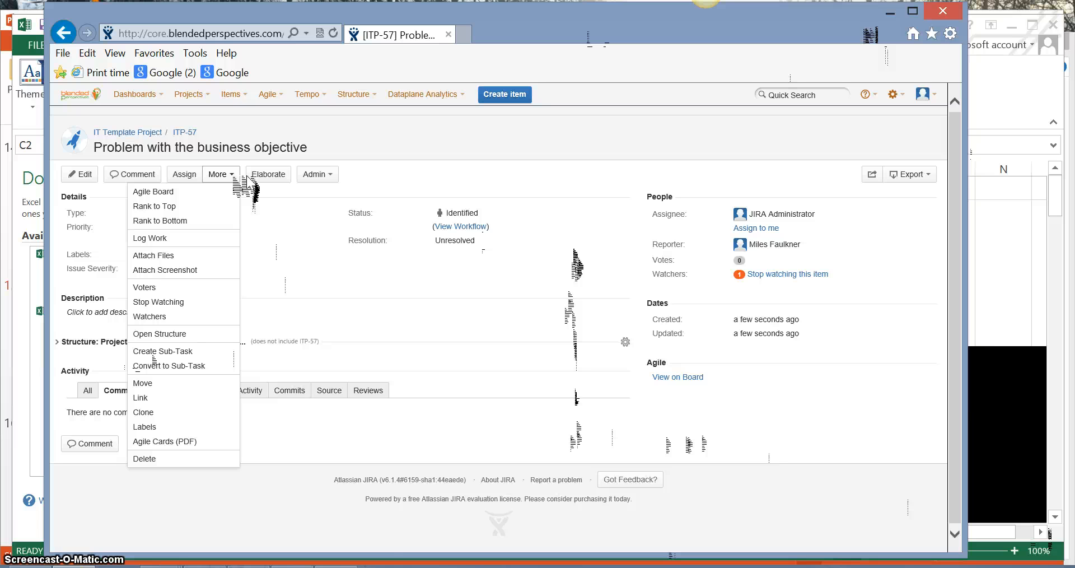
left_click(205, 354)
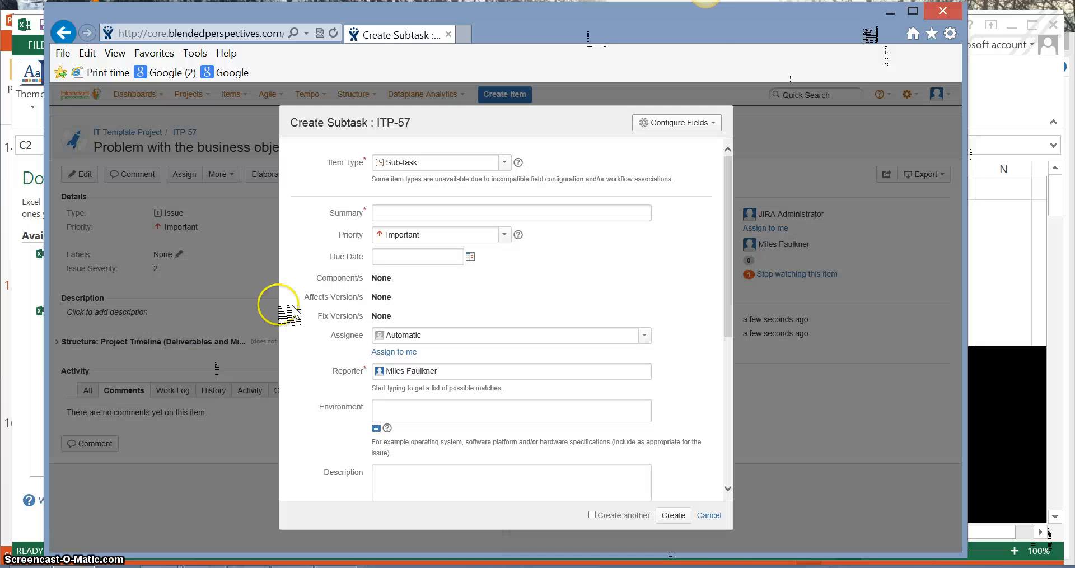
left_click(415, 216)
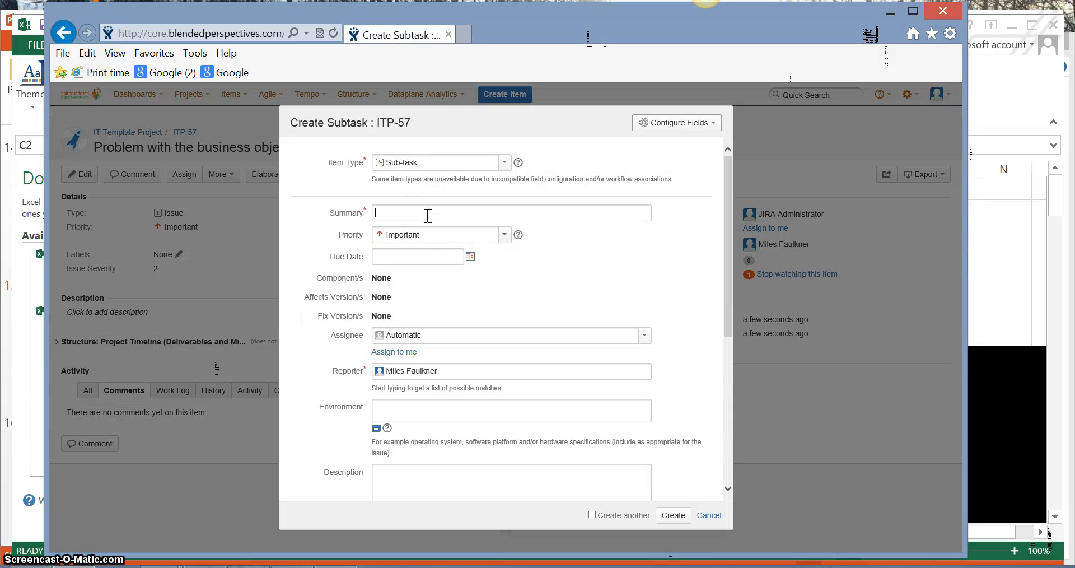
type("WHat is the")
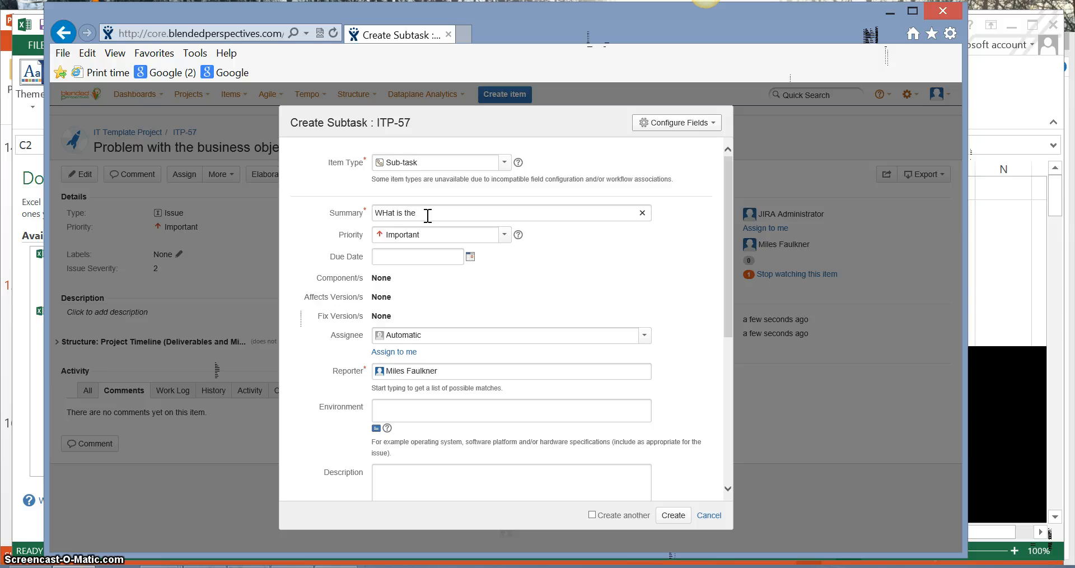
key("BackSpace")
key("BackSpace")
key("BackSpace")
key("BackSpace")
key("BackSpace")
key("BackSpace")
key("BackSpace")
key("BackSpace")
key("BackSpace")
key("BackSpace")
key("BackSpace")
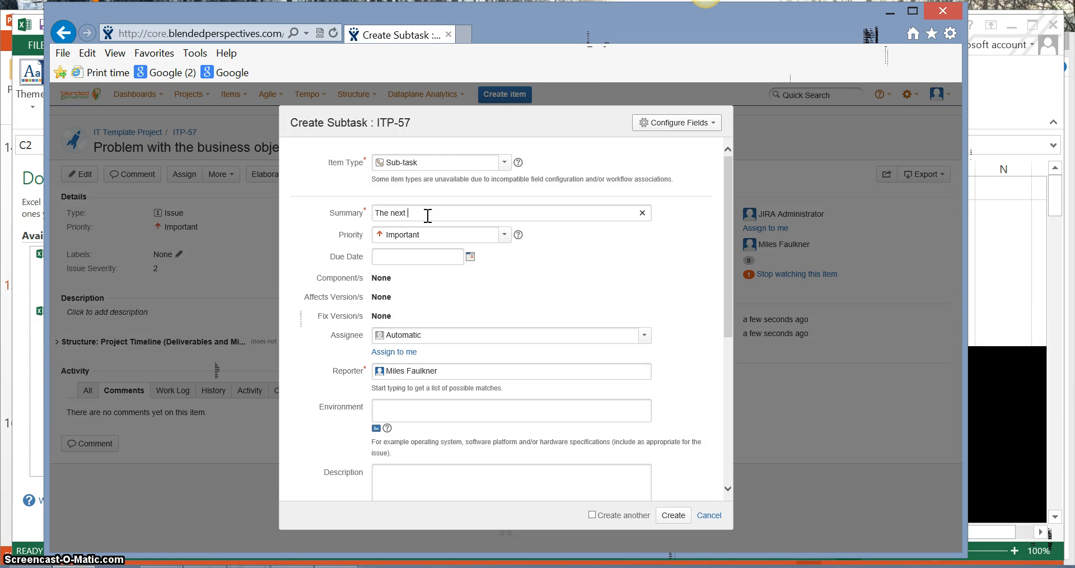
type("The next action step")
left_click(675, 515)
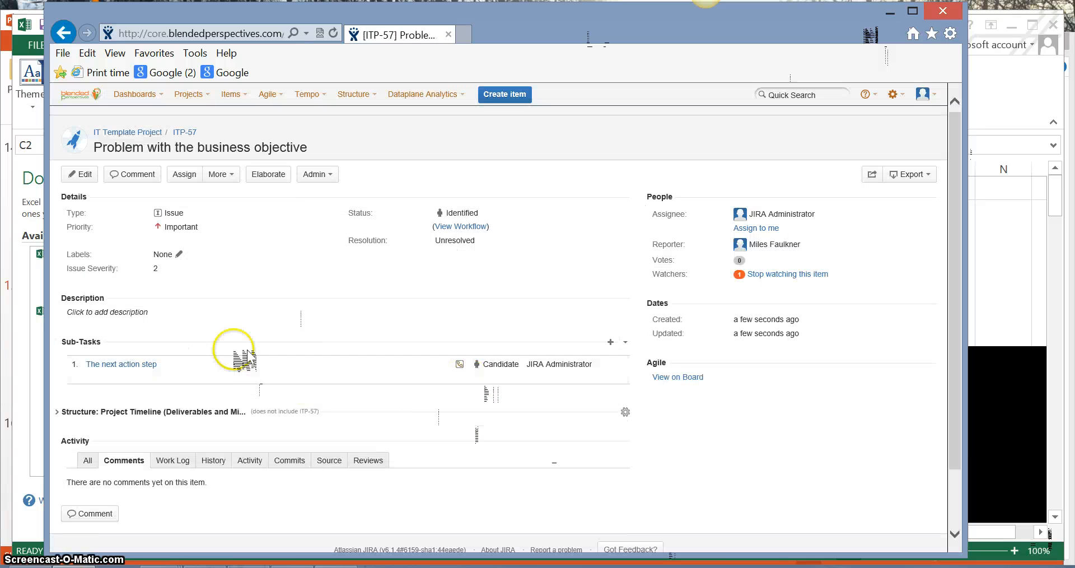
Step: Advance the business objective issue through the workflow stages Elaborated, Prioritized and Managed
left_click(241, 268)
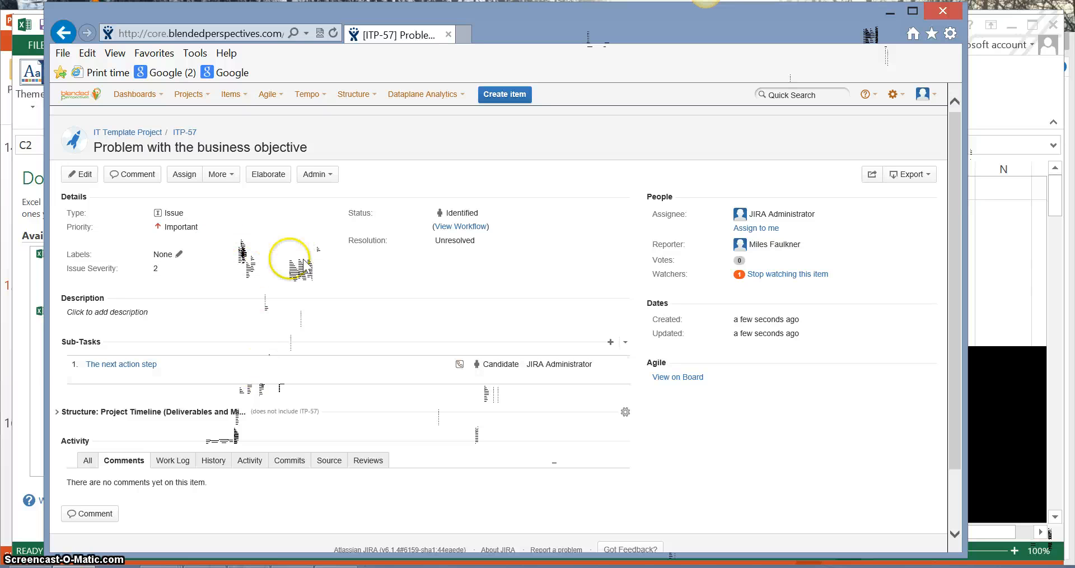
left_click(289, 175)
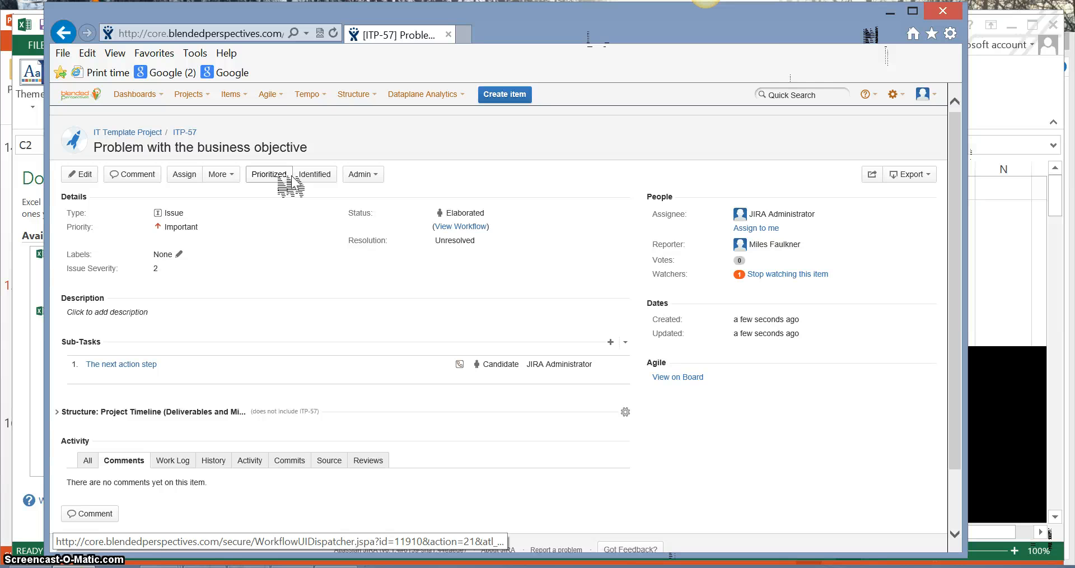
left_click(291, 175)
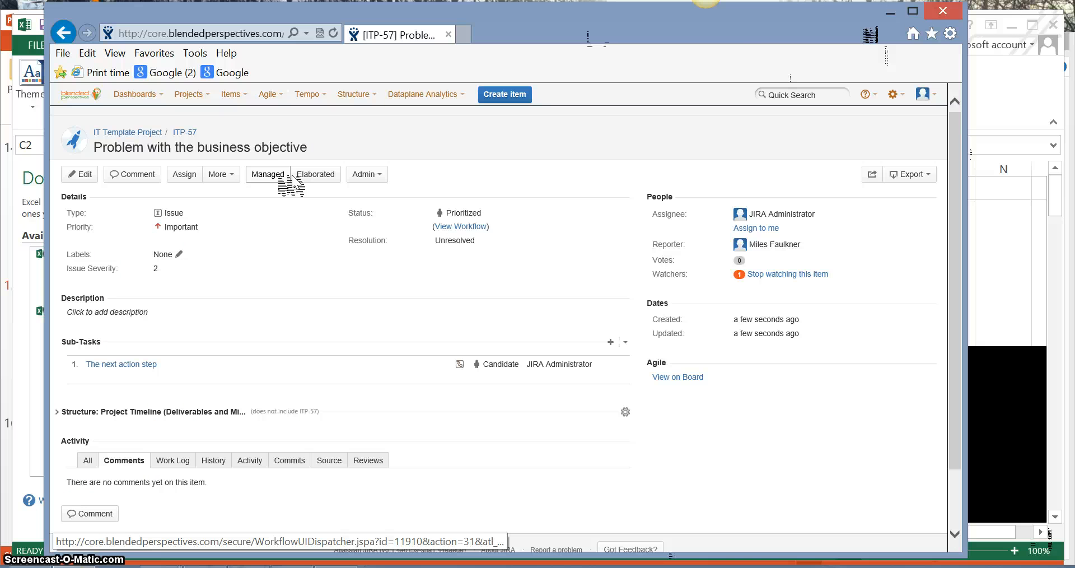
left_click(290, 175)
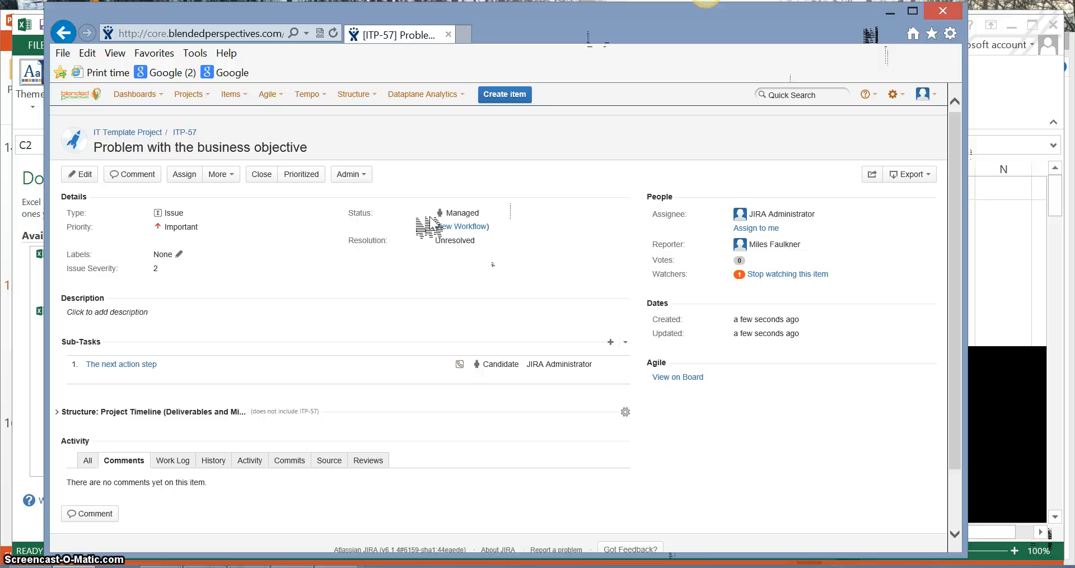
Step: Export the items of the Project Issues filter to Excel with the current fields and open the exported workbook
left_click(249, 93)
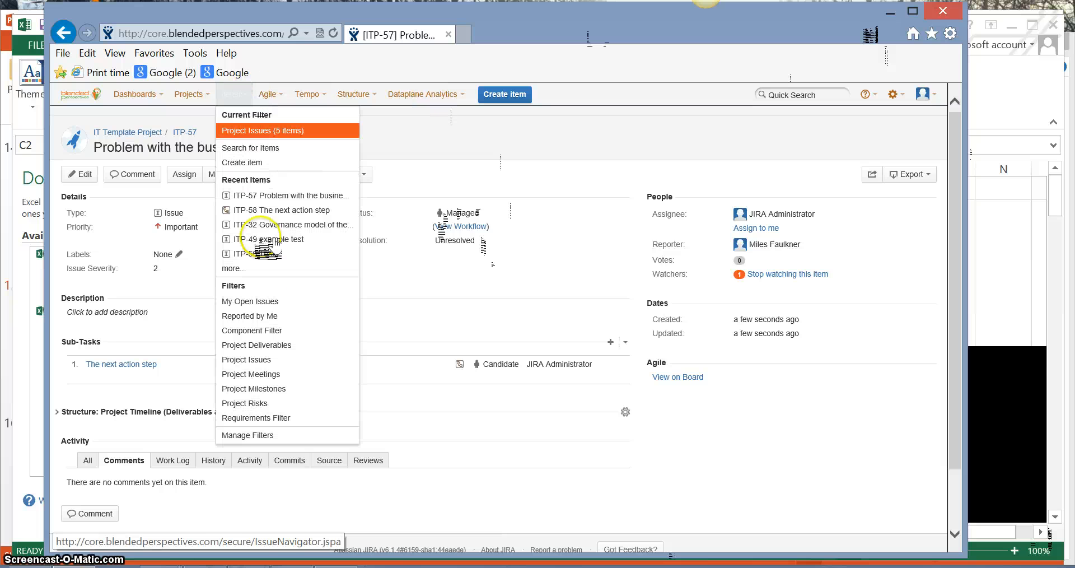
left_click(263, 359)
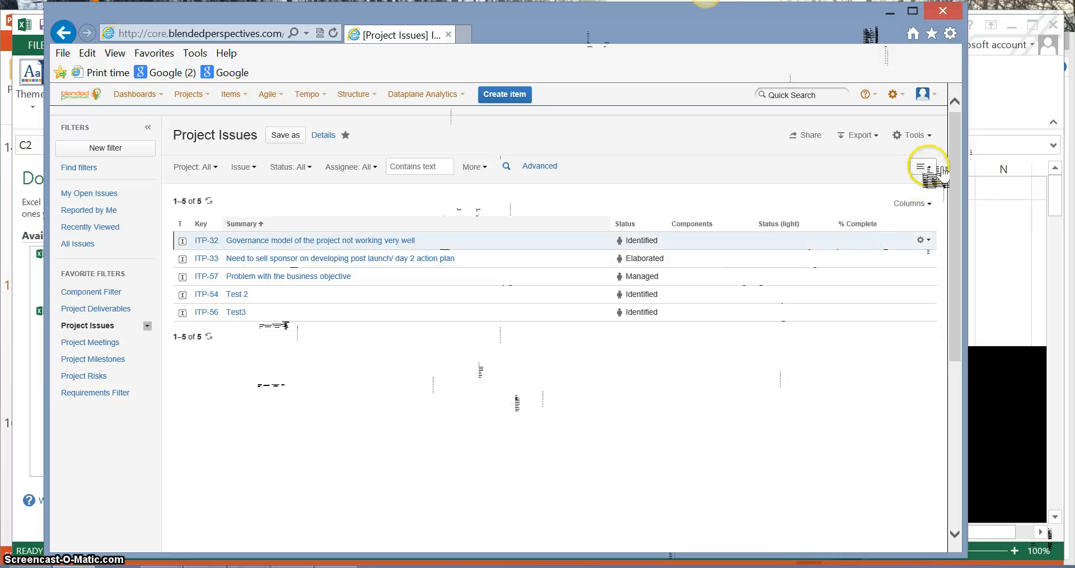
left_click(877, 136)
left_click(879, 138)
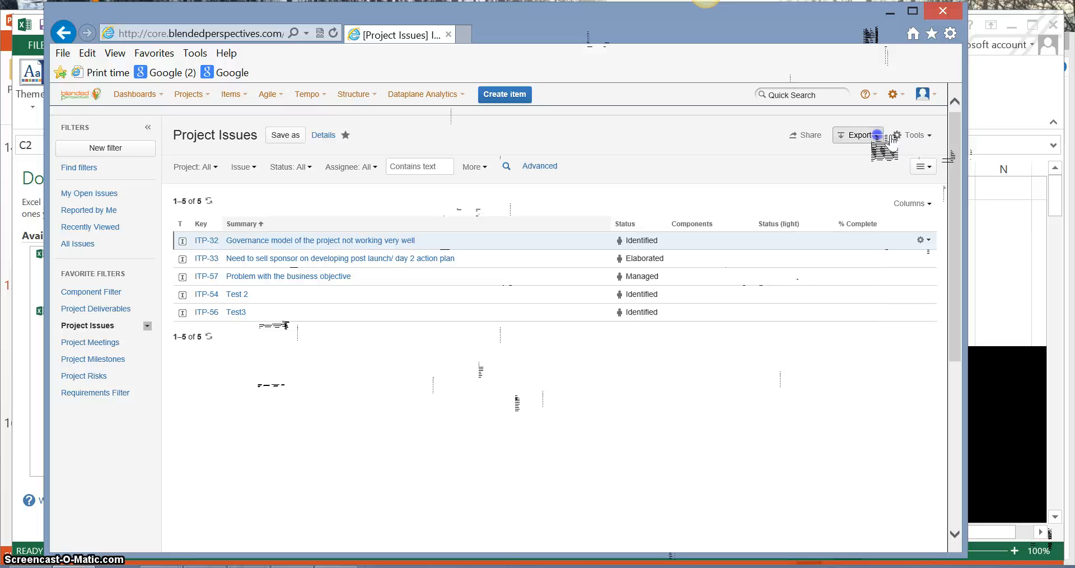
left_click(879, 139)
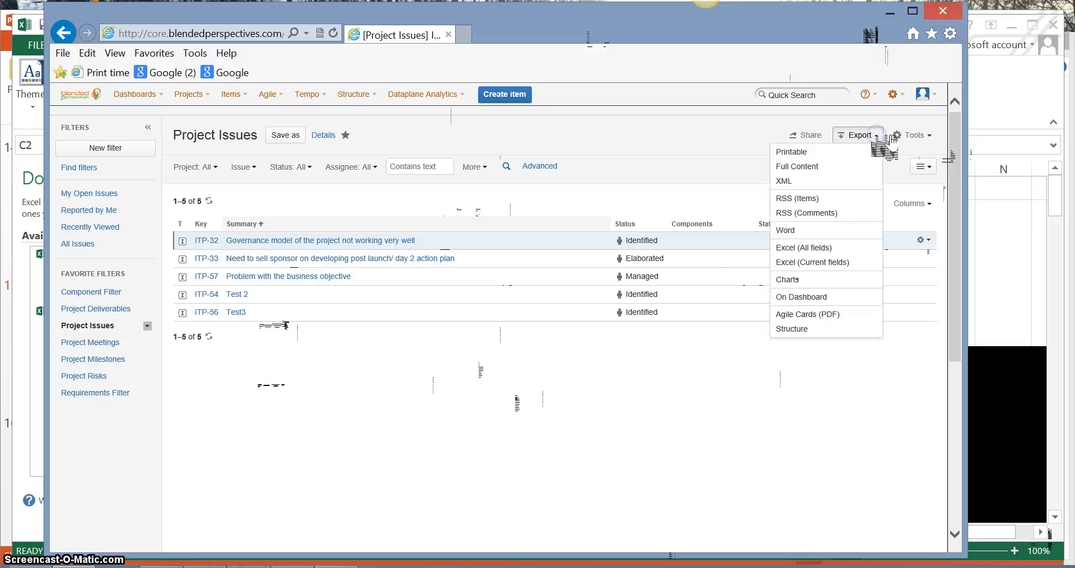
left_click(853, 262)
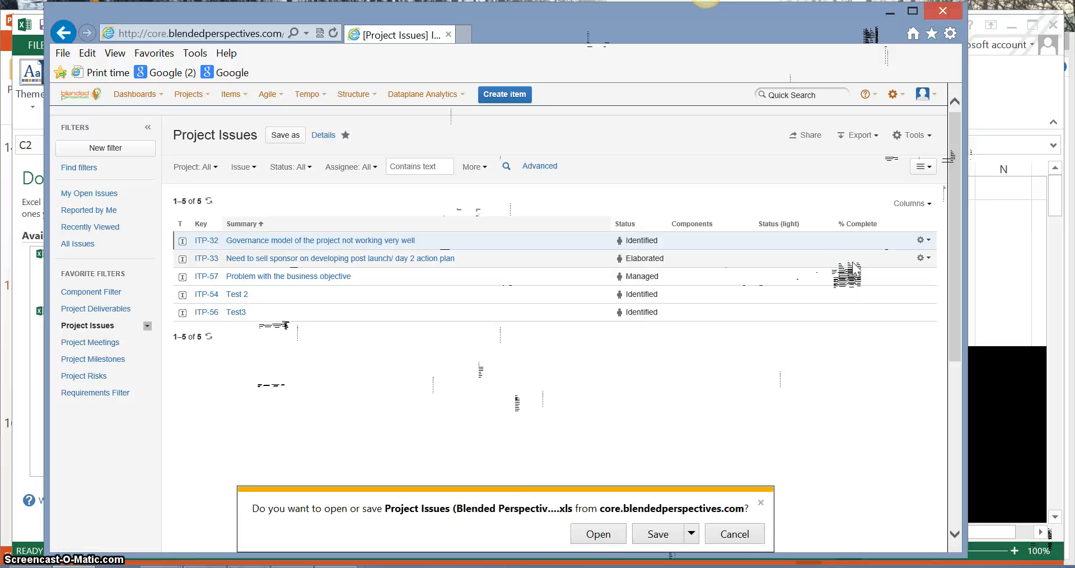
left_click(627, 536)
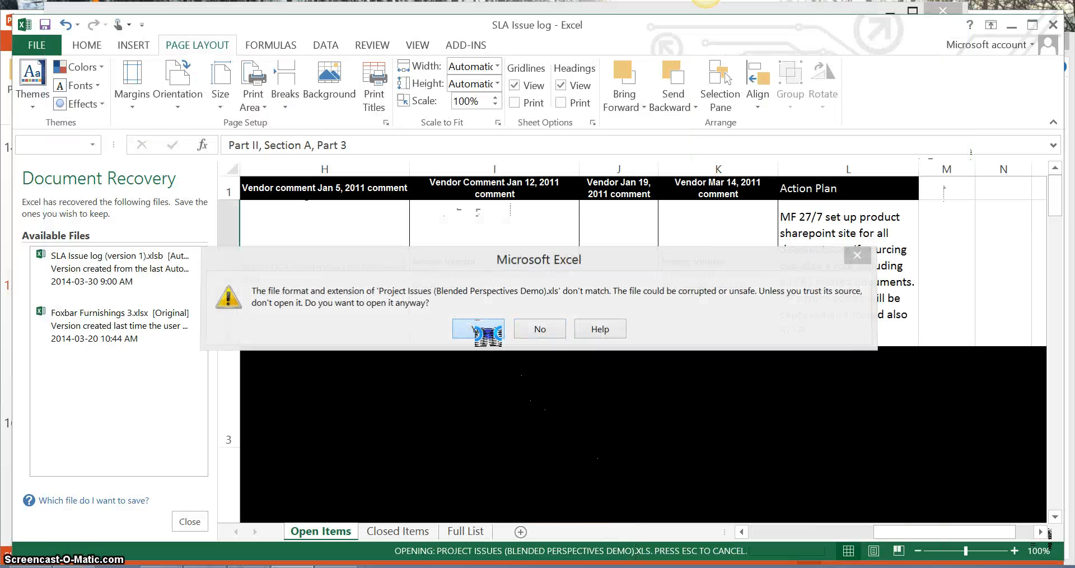
left_click(476, 331)
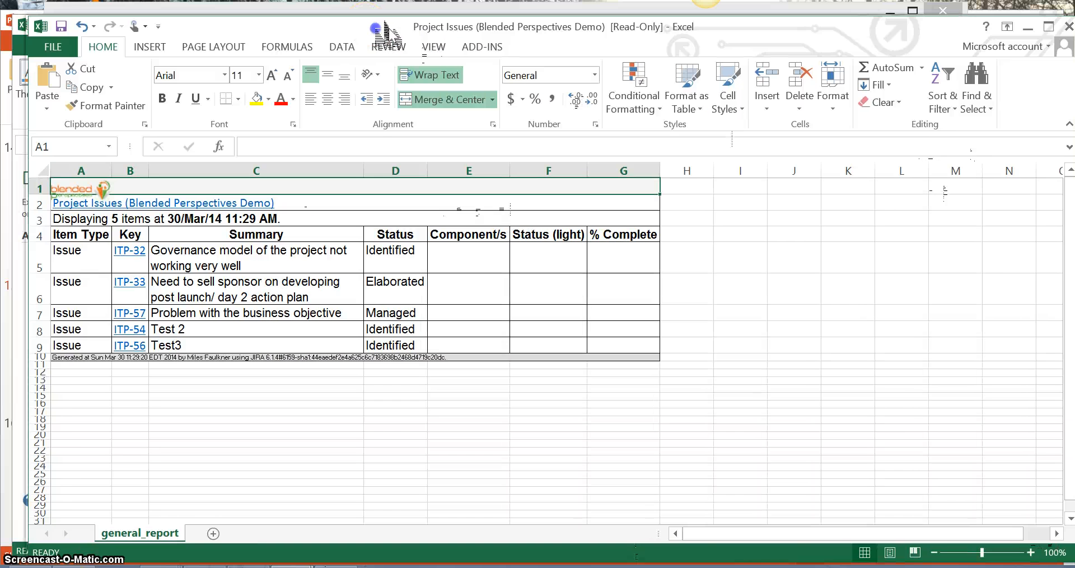
left_click_drag(383, 30, 407, 55)
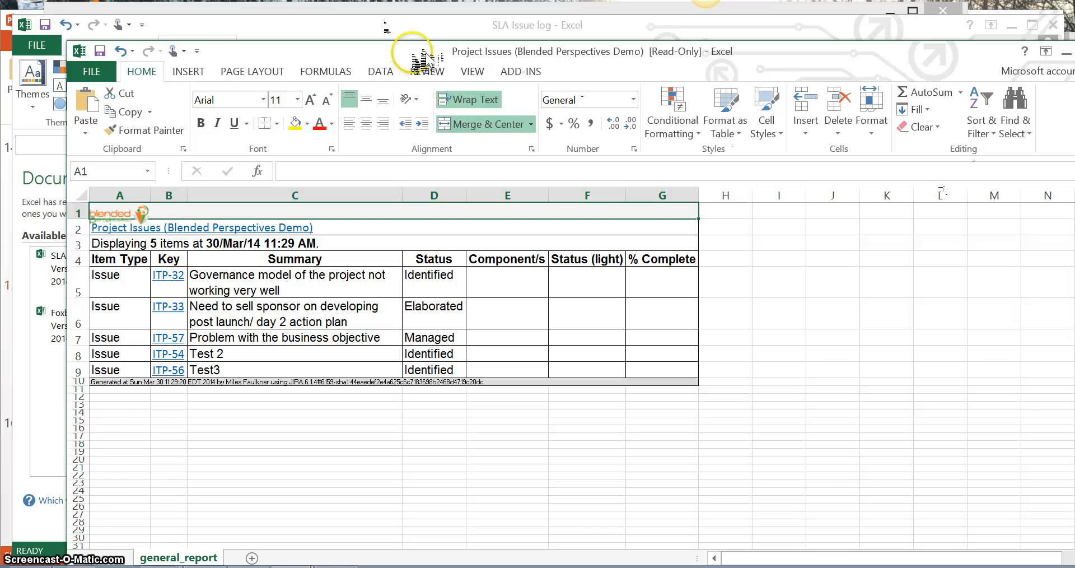
left_click_drag(407, 55, 371, 44)
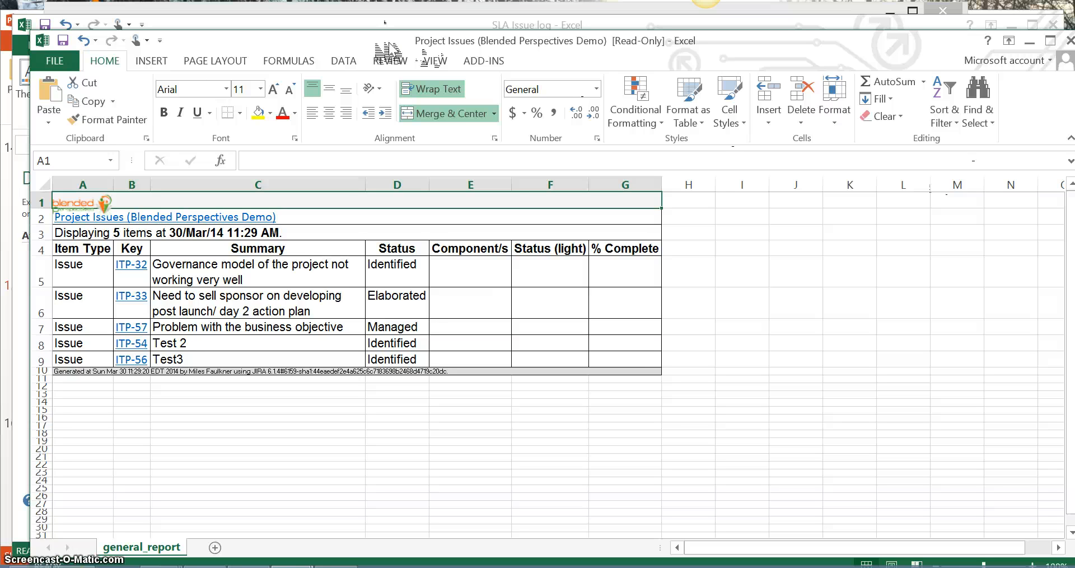
key("alt")
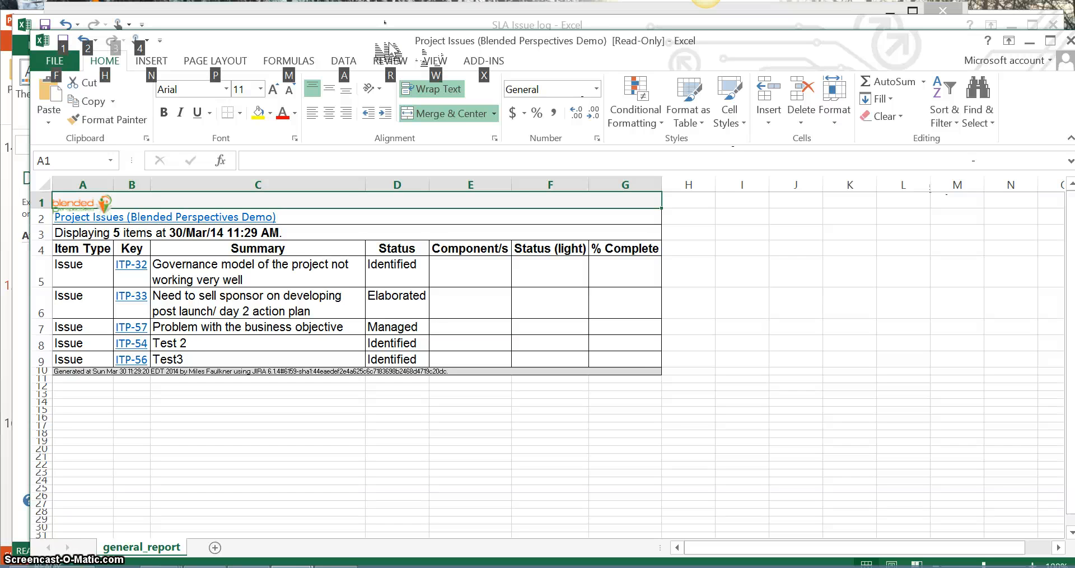